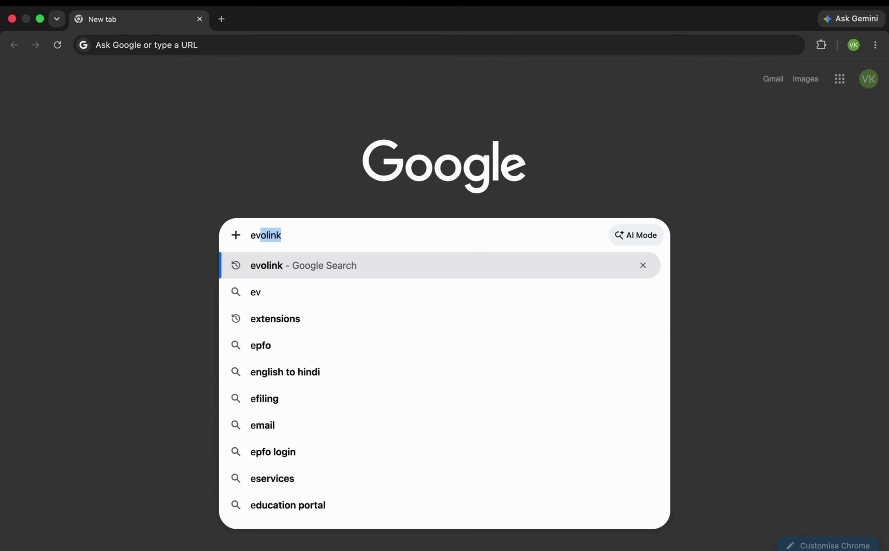
# Search Google for evolink, open the EvoLink.AI site and go to its AI models catalog
pyautogui.press('Return')
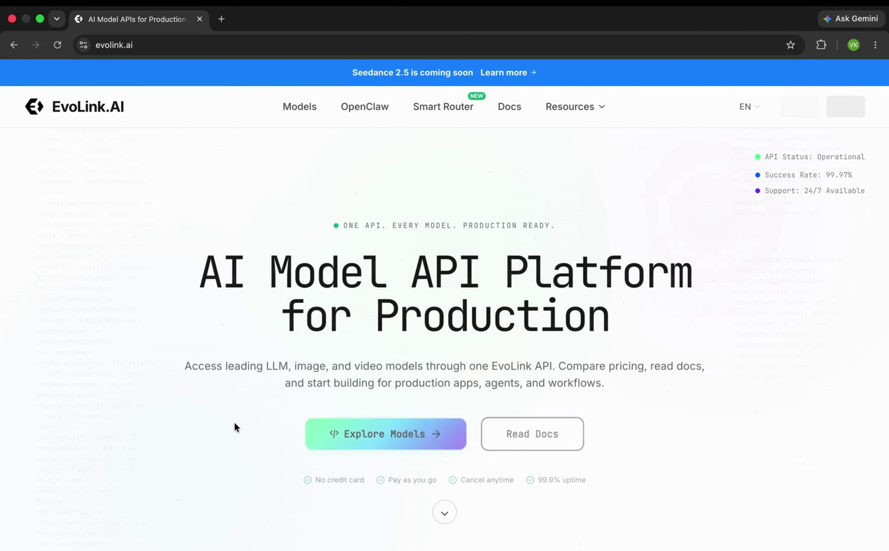
pyautogui.click(392, 430)
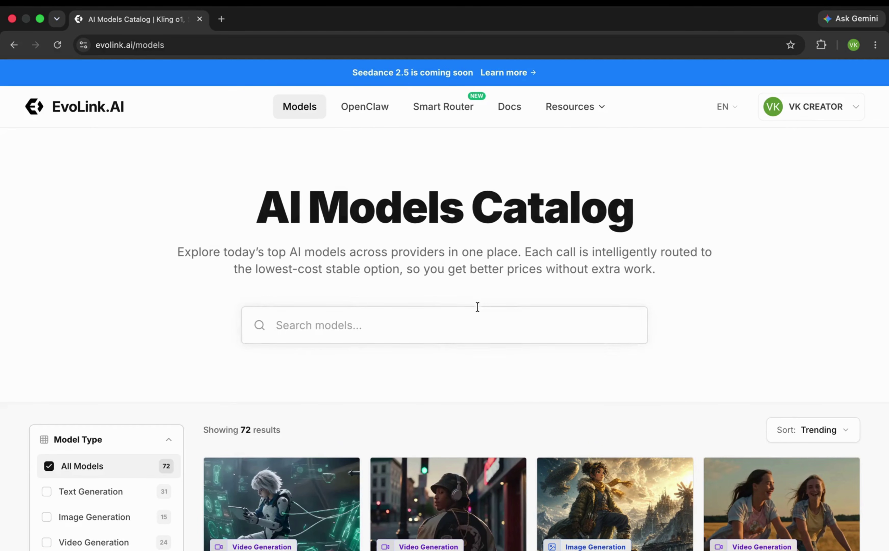
# Sign out of the EvoLink.AI account and sign up with the existing Google account
pyautogui.click(818, 119)
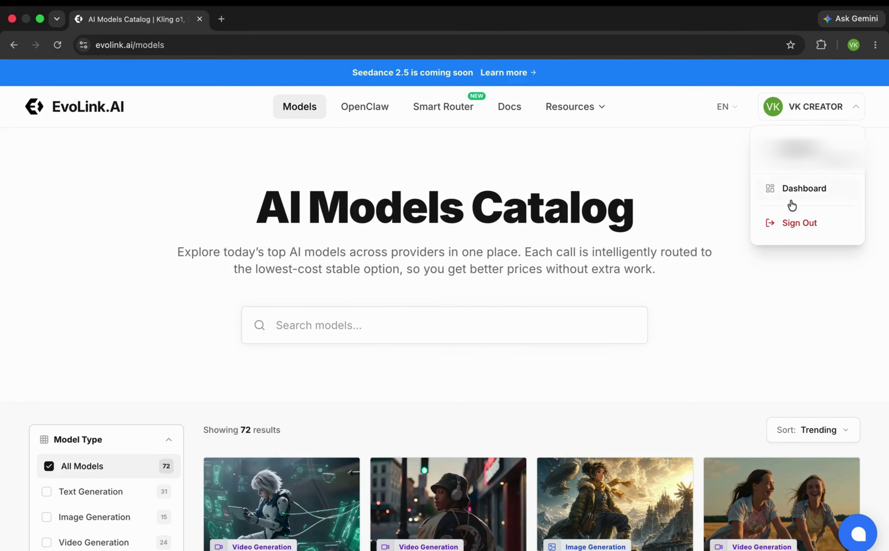
pyautogui.click(791, 222)
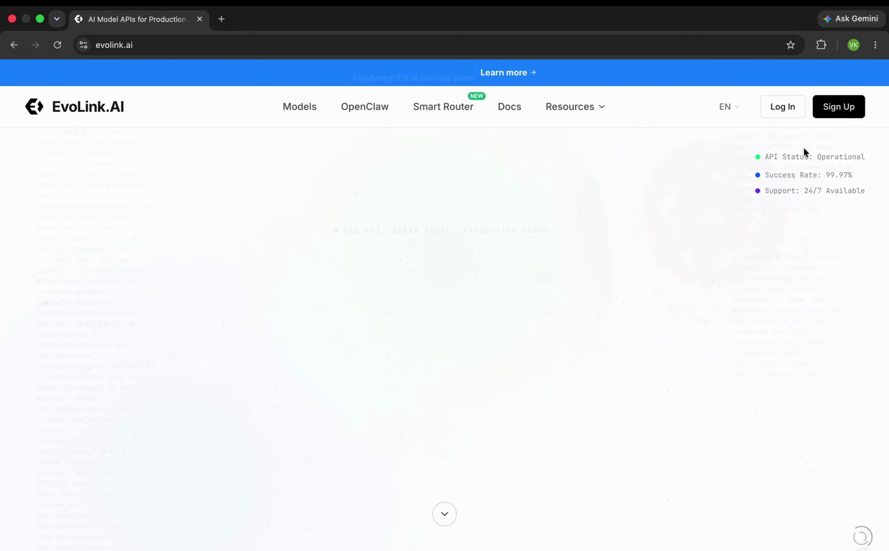
pyautogui.click(830, 106)
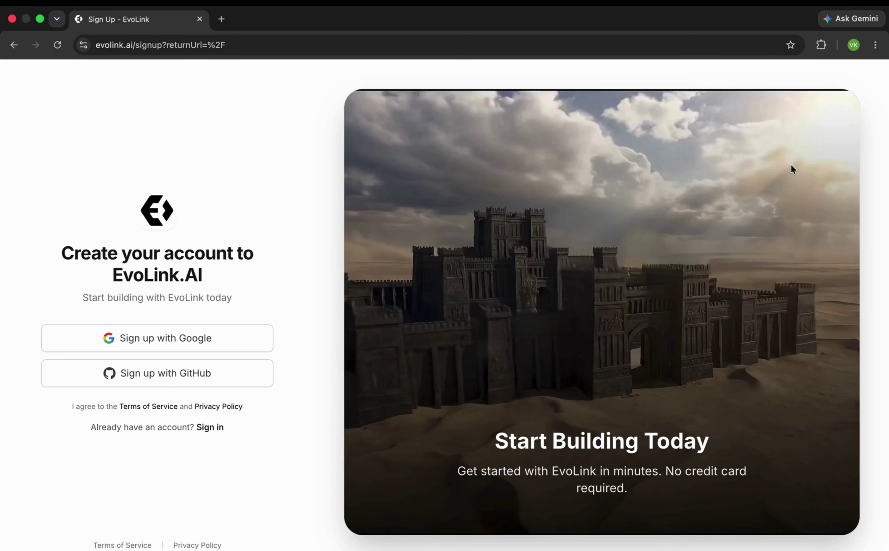
pyautogui.click(217, 344)
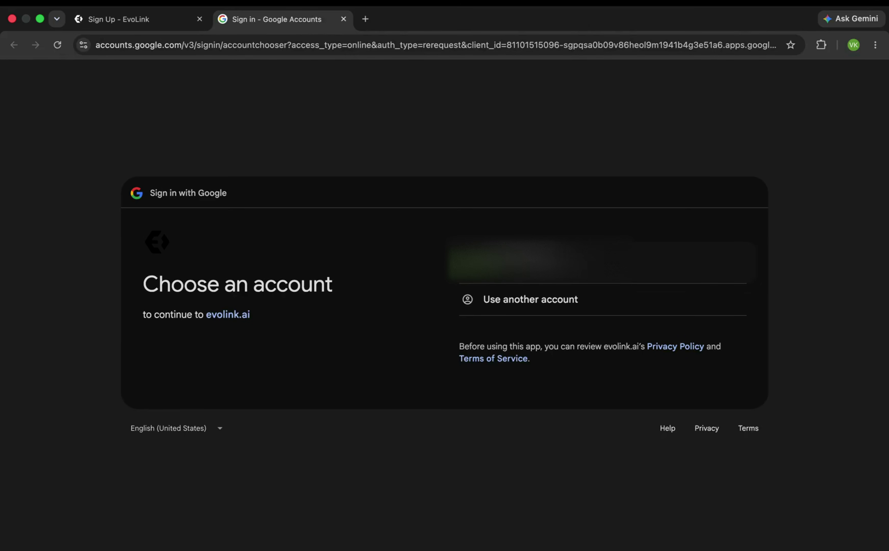
pyautogui.click(511, 261)
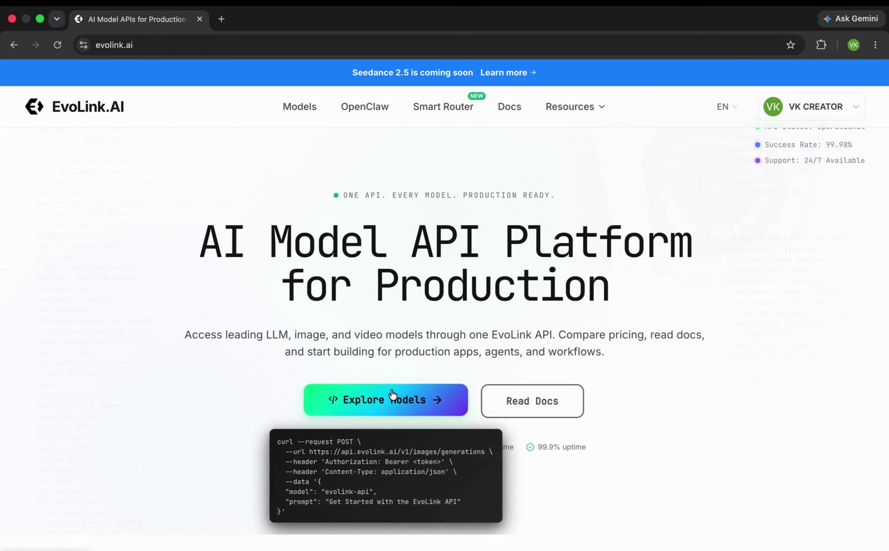
# Open the AI models catalog and search it for "fable 5"
pyautogui.click(391, 396)
pyautogui.scroll(-3, 368, 341)
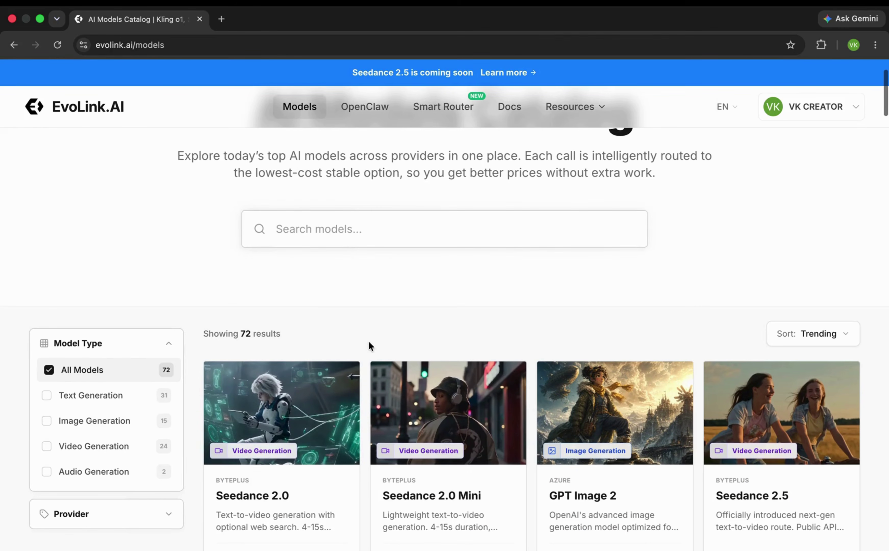
pyautogui.scroll(-3, 133, 466)
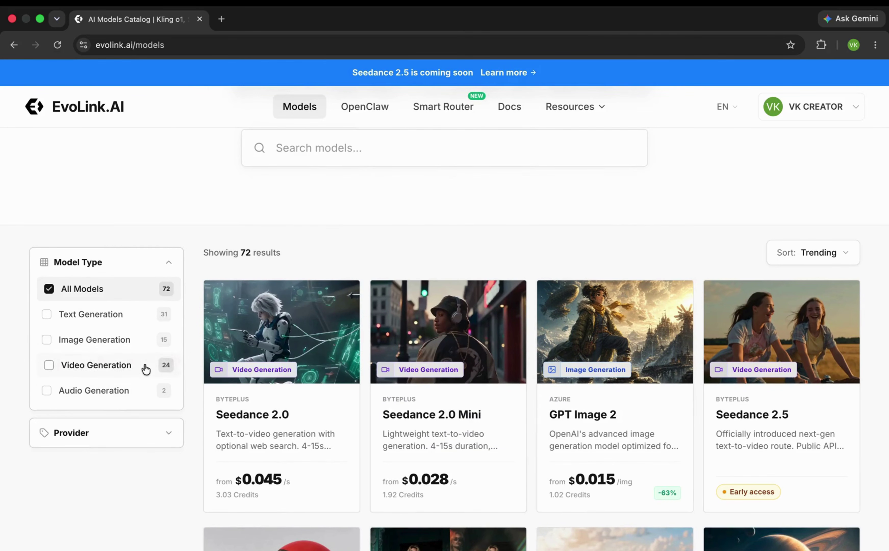
pyautogui.scroll(-3, 144, 368)
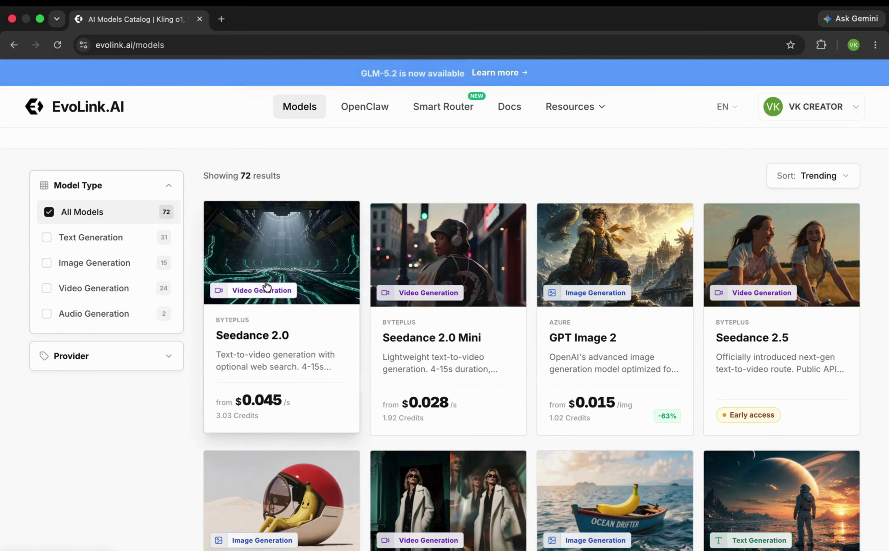
pyautogui.scroll(2, 268, 290)
pyautogui.scroll(1, 266, 286)
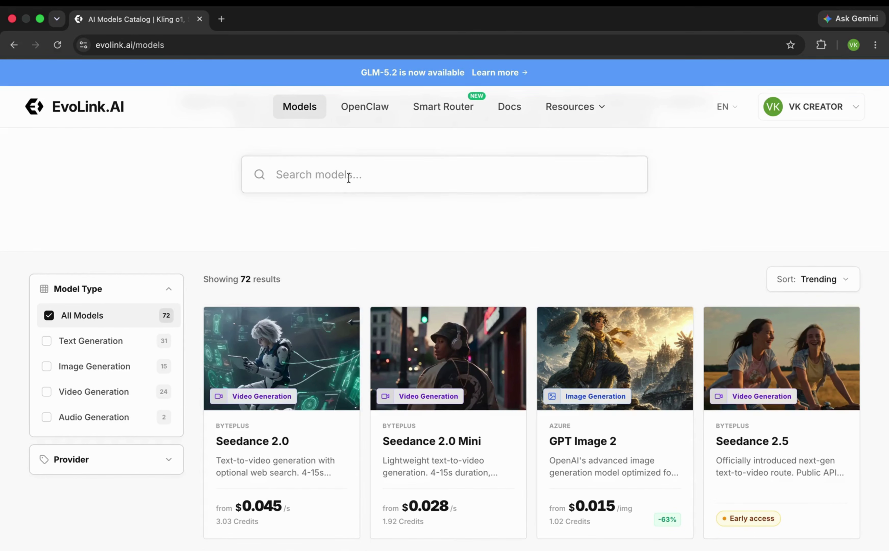
pyautogui.click(349, 177)
pyautogui.write('fabl')
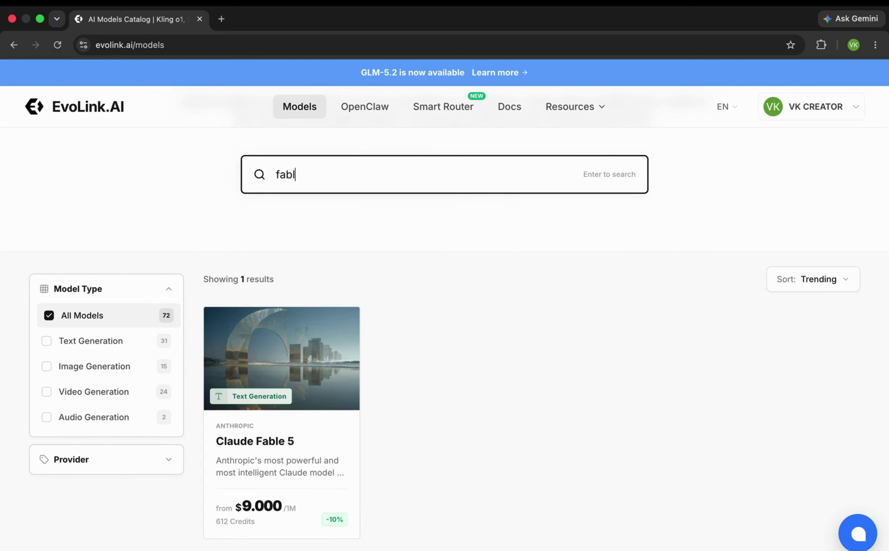
pyautogui.write('e 5')
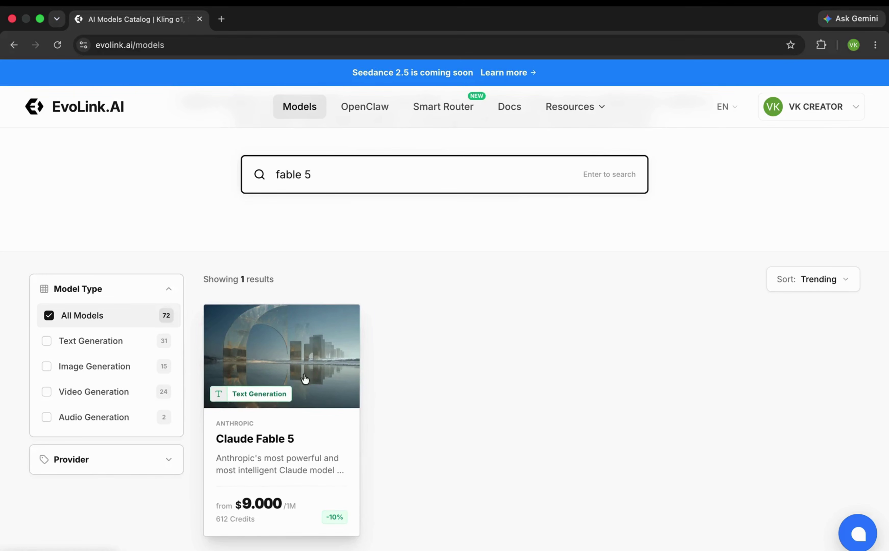
# Open the Claude Fable 5 model page, review its pricing and go to its API documentation
pyautogui.scroll(-2, 279, 451)
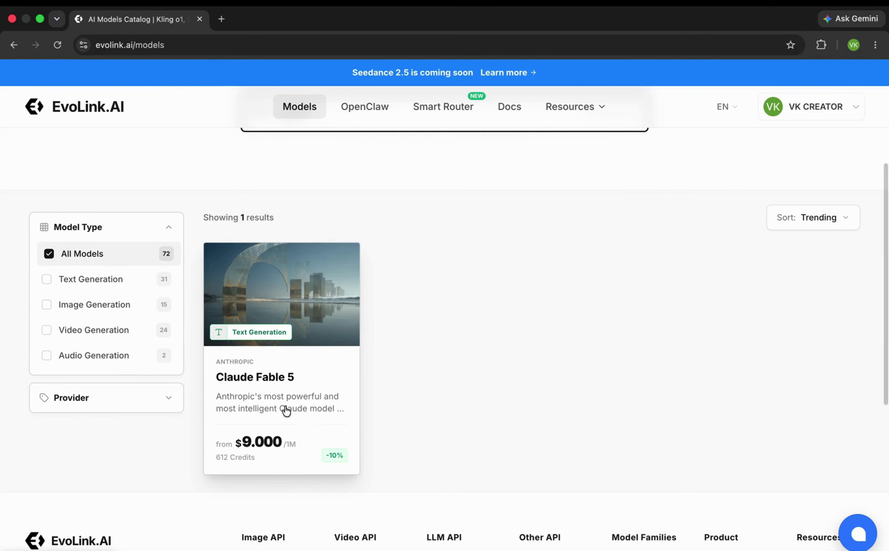
pyautogui.click(288, 390)
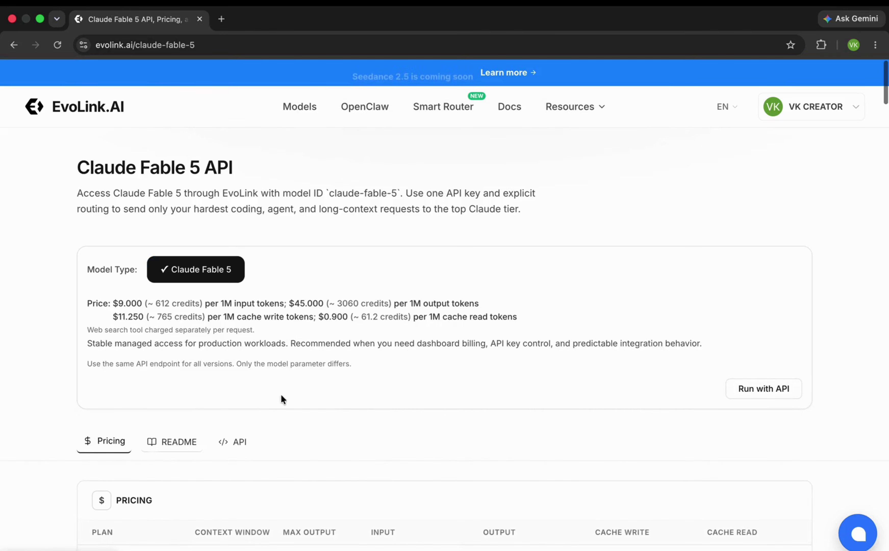
pyautogui.scroll(-3, 277, 423)
pyautogui.scroll(-3, 277, 427)
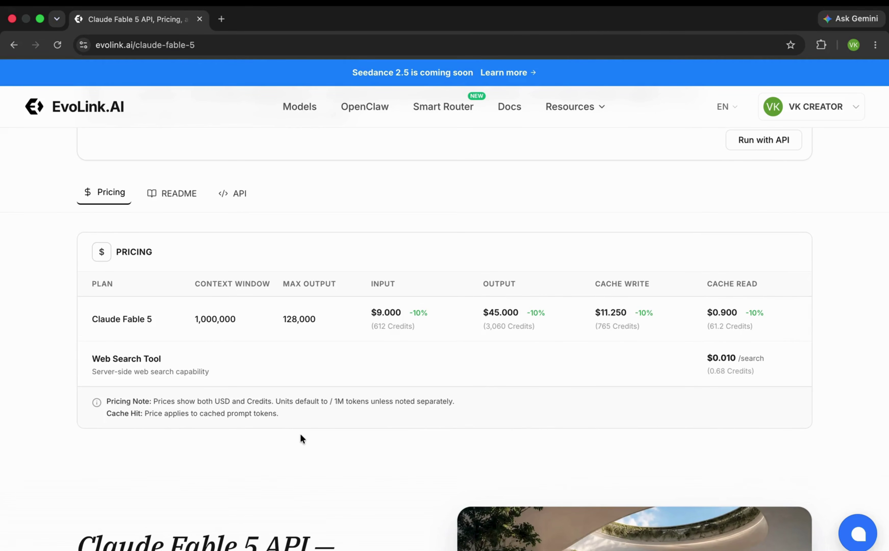
pyautogui.scroll(2, 300, 434)
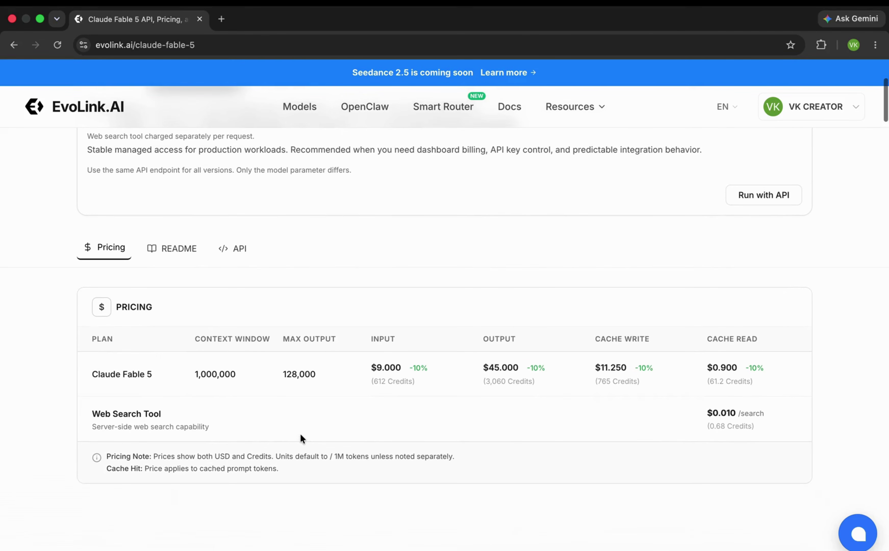
pyautogui.click(239, 248)
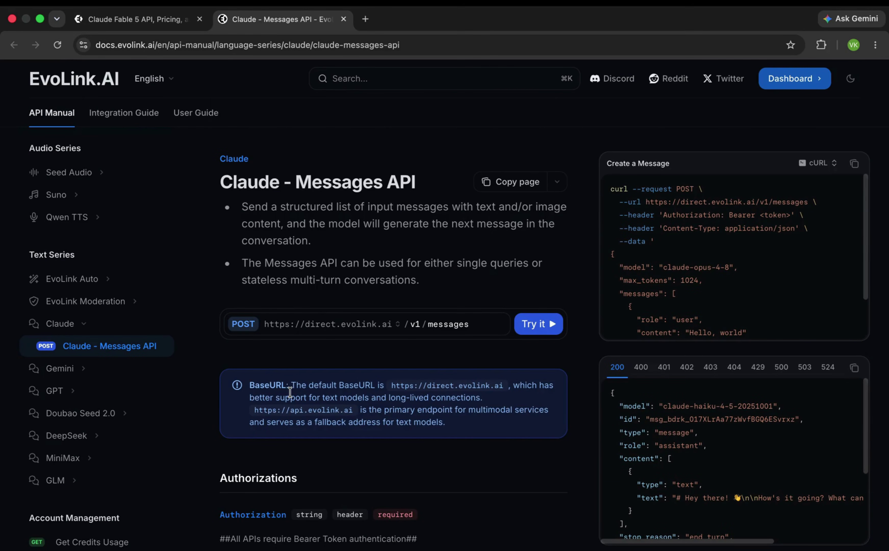
# Review the Claude Messages API documentation and copy the cURL sample for Create a Message
pyautogui.scroll(-3, 290, 392)
pyautogui.scroll(-4, 290, 392)
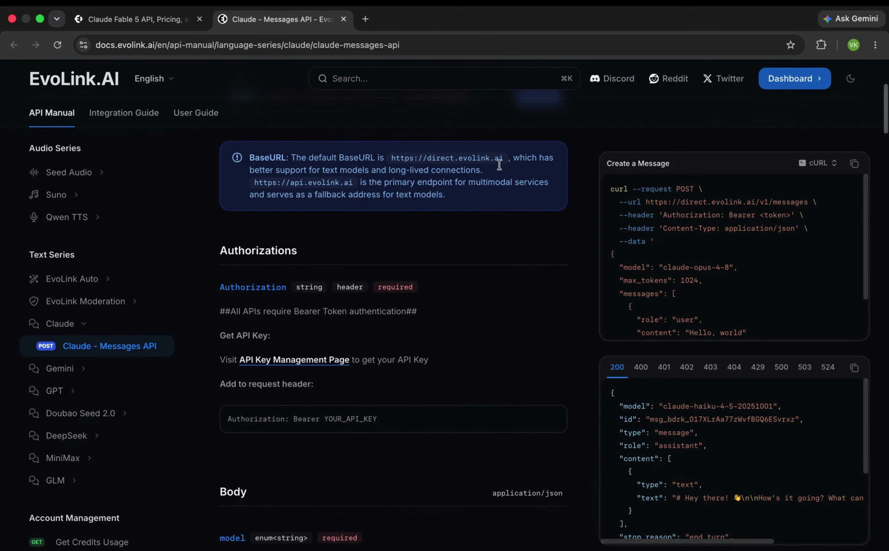
pyautogui.scroll(-3, 715, 275)
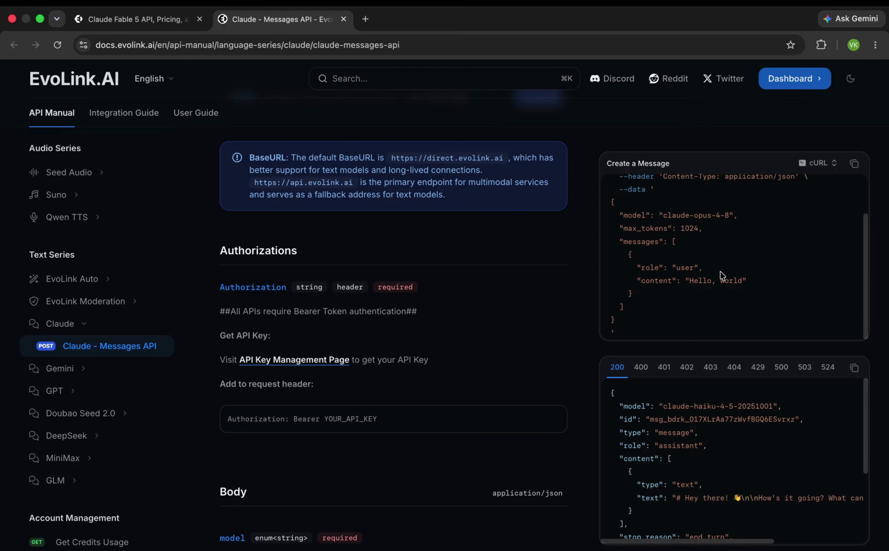
pyautogui.scroll(3, 725, 202)
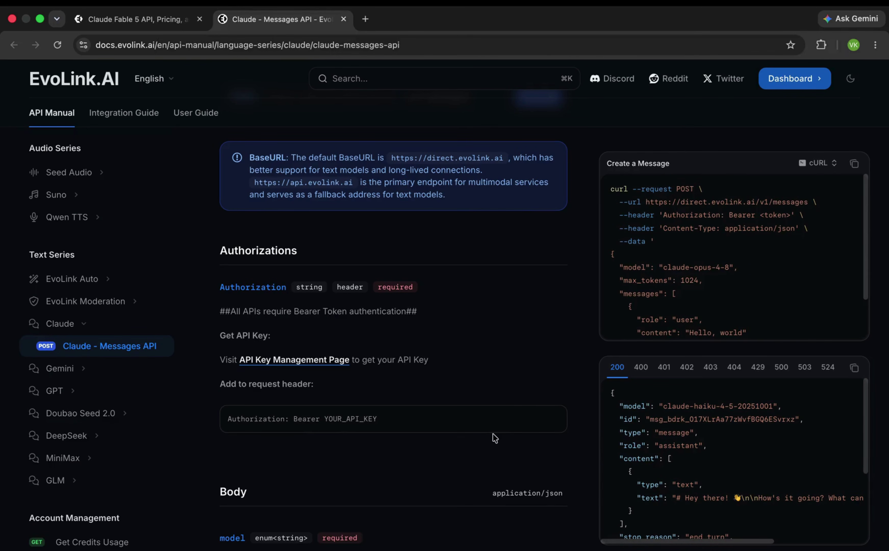
pyautogui.scroll(-12, 495, 438)
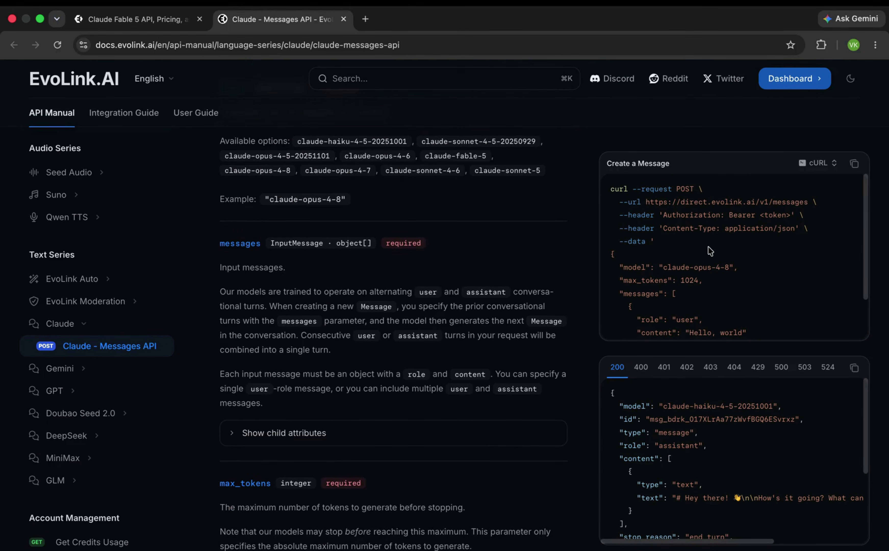
pyautogui.scroll(1, 709, 251)
pyautogui.click(817, 162)
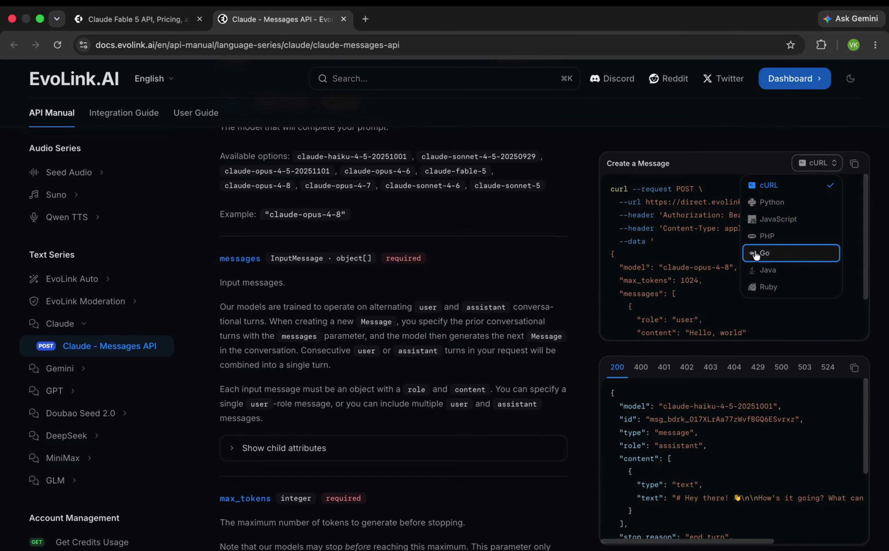
pyautogui.click(700, 280)
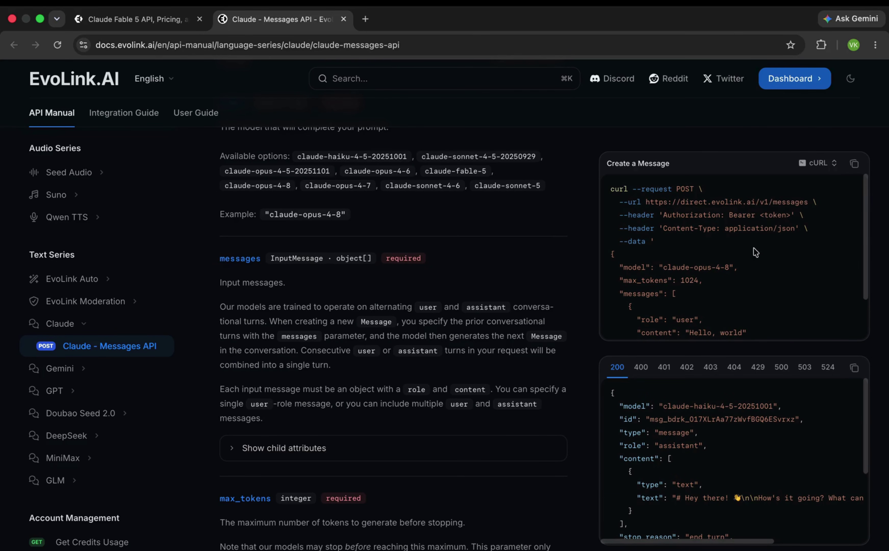
pyautogui.click(852, 166)
# Switch to the Terminal and paste the copied cURL request at the prompt
pyautogui.scroll(-2, 718, 310)
pyautogui.scroll(2, 517, 378)
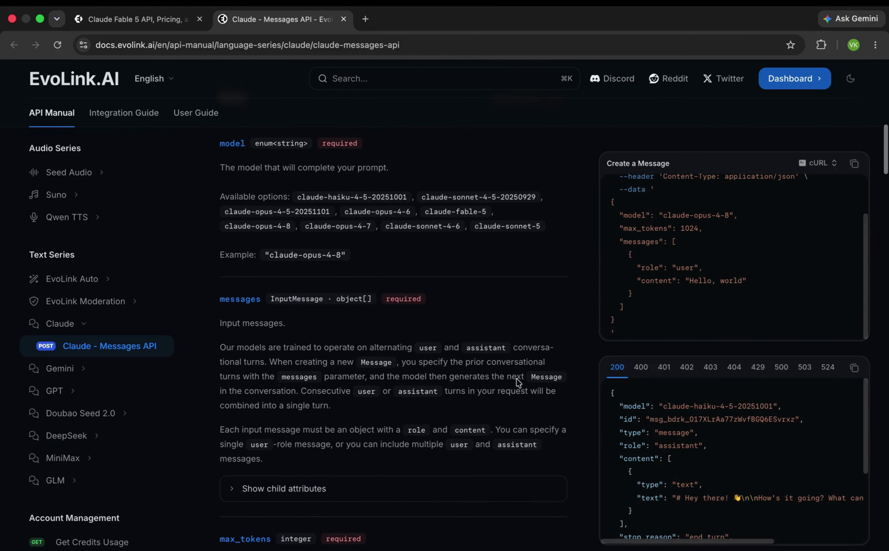
pyautogui.press('super+Tab')
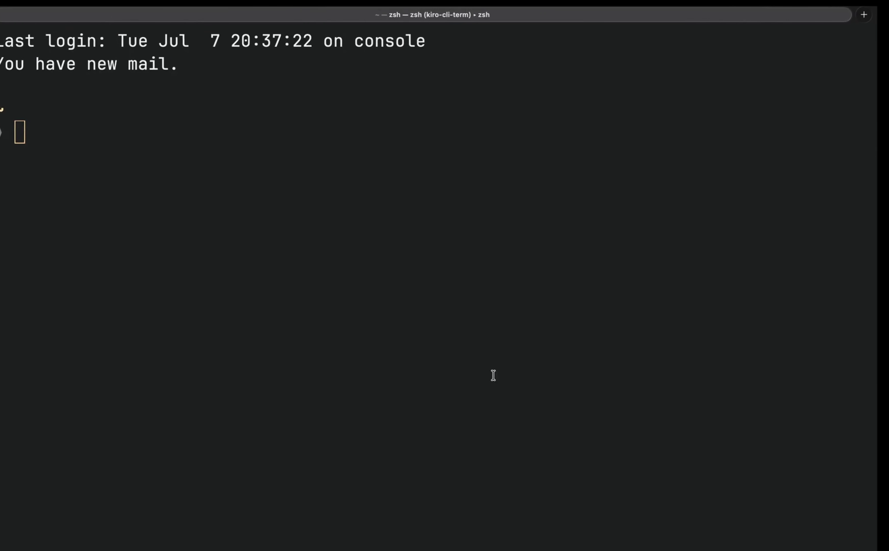
pyautogui.press('super+v')
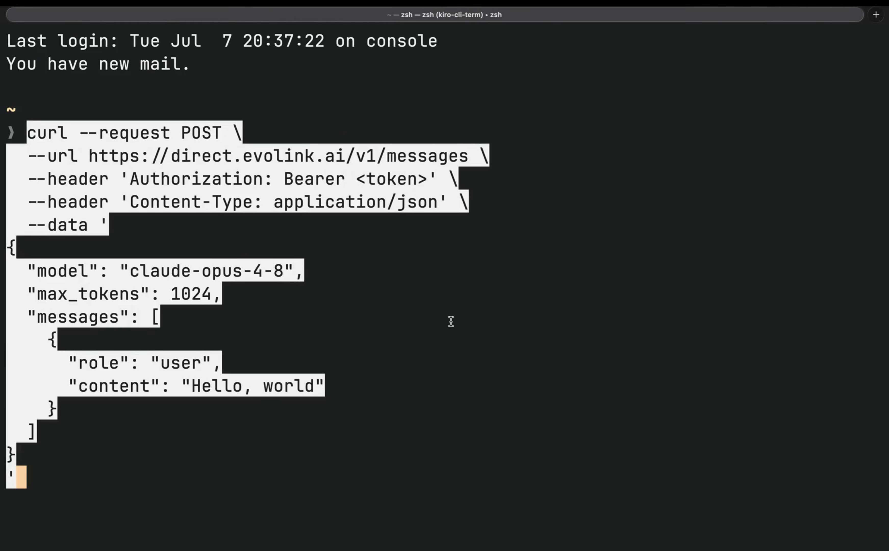
# Delete the model name claude-opus-4-8 from the request's data, keeping the surrounding quotes
pyautogui.press('Up')
pyautogui.press('Up')
pyautogui.press('Up')
pyautogui.press('Up')
pyautogui.press('Up')
pyautogui.press('Up')
pyautogui.press('Up')
pyautogui.press('Up')
pyautogui.press('Up')
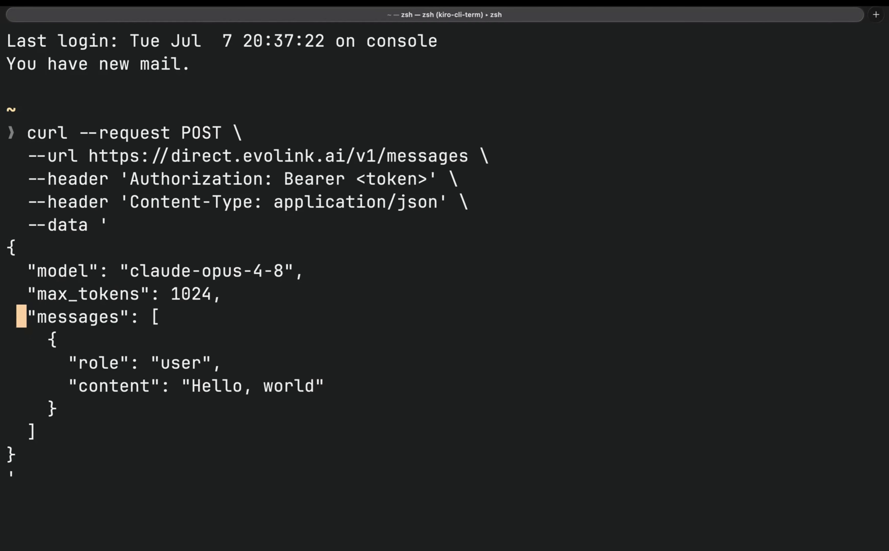
pyautogui.press('Left')
pyautogui.press('Left')
pyautogui.press('Left')
pyautogui.press('Left')
pyautogui.press('BackSpace')
pyautogui.press('BackSpace')
pyautogui.press('BackSpace')
pyautogui.press('BackSpace')
pyautogui.press('BackSpace')
pyautogui.press('BackSpace')
pyautogui.press('BackSpace')
pyautogui.press('BackSpace')
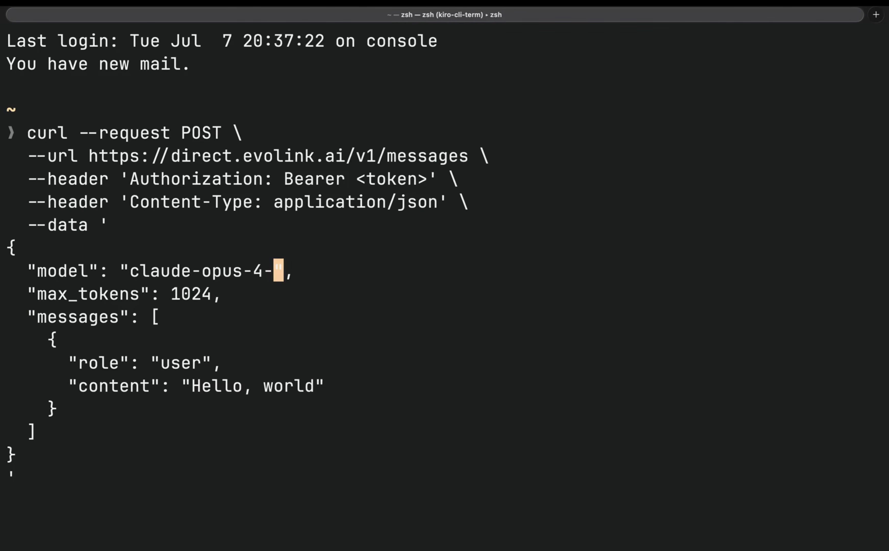
pyautogui.press('BackSpace')
pyautogui.press('BackSpace')
pyautogui.press('BackSpace')
pyautogui.press('BackSpace')
pyautogui.press('BackSpace')
pyautogui.press('BackSpace')
pyautogui.press('BackSpace')
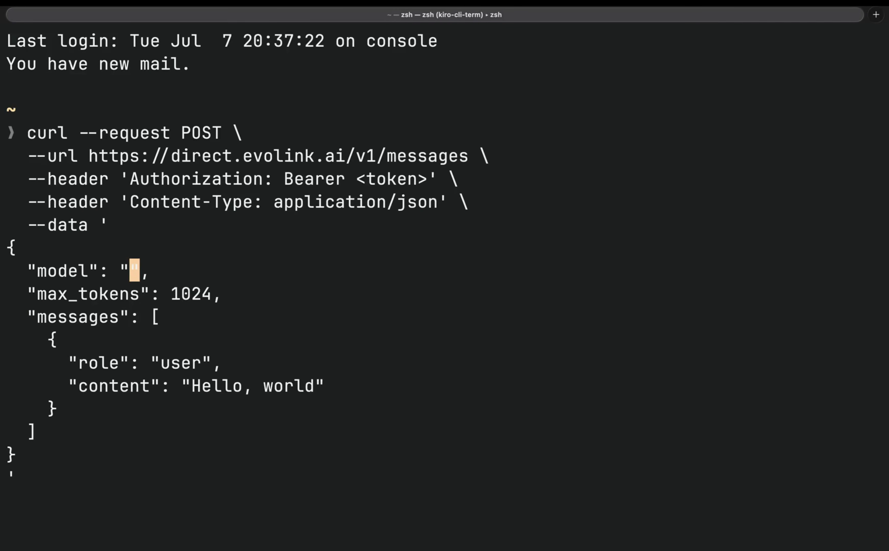
# Copy the model name claude-fable-5 from the API documentation in Chrome and paste it as the request's model in the Terminal
pyautogui.hotkey('ctrl', 'Right')
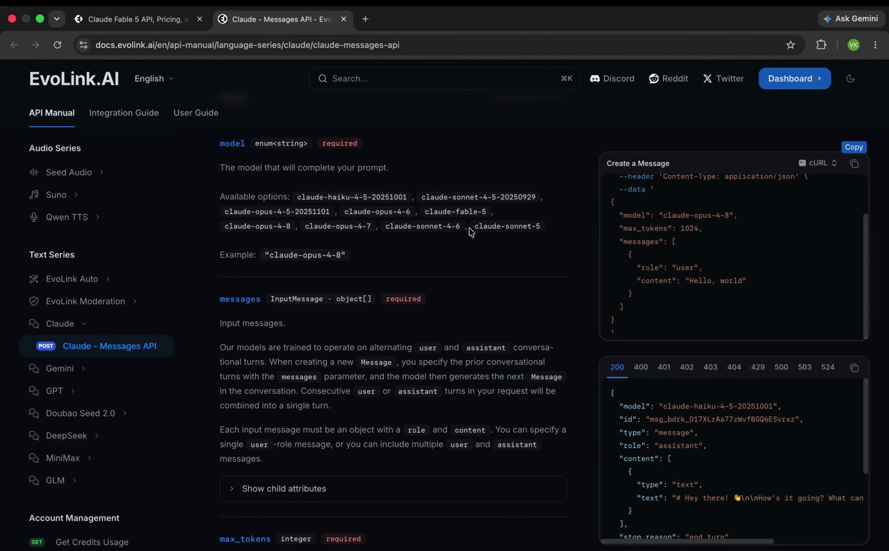
pyautogui.moveTo(487, 213); pyautogui.dragTo(435, 211)
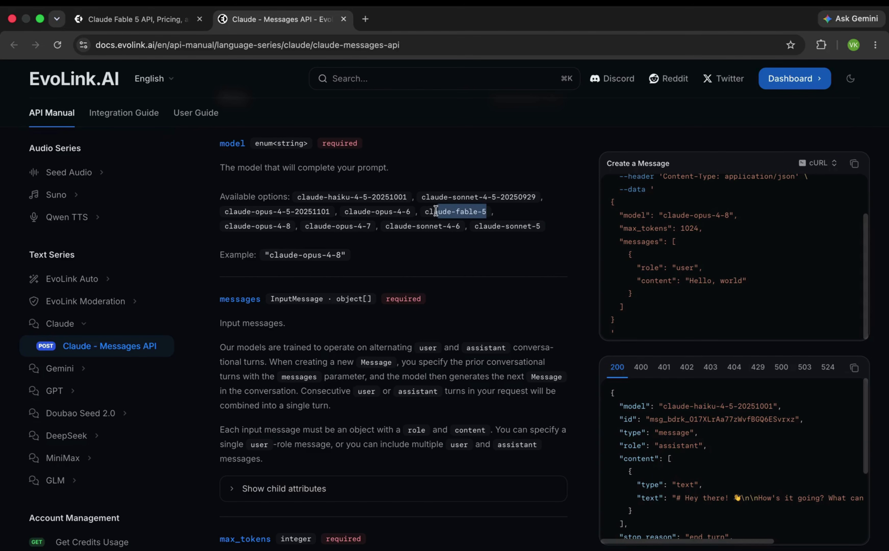
pyautogui.press('super+c')
pyautogui.hotkey('ctrl', 'Left')
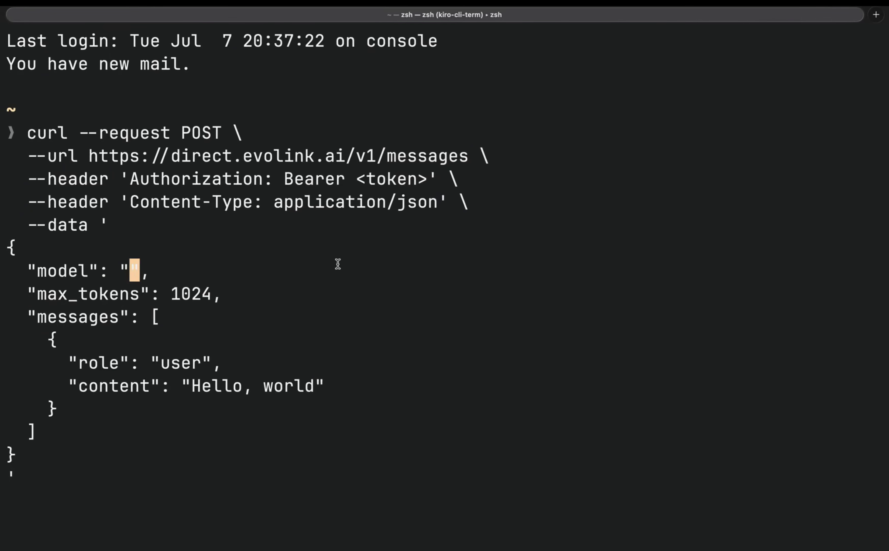
pyautogui.press('super+v')
# Delete the <token> placeholder from the request's Authorization header, keeping the word Bearer and the closing quote
pyautogui.press('Up')
pyautogui.press('Up')
pyautogui.press('Up')
pyautogui.press('Up')
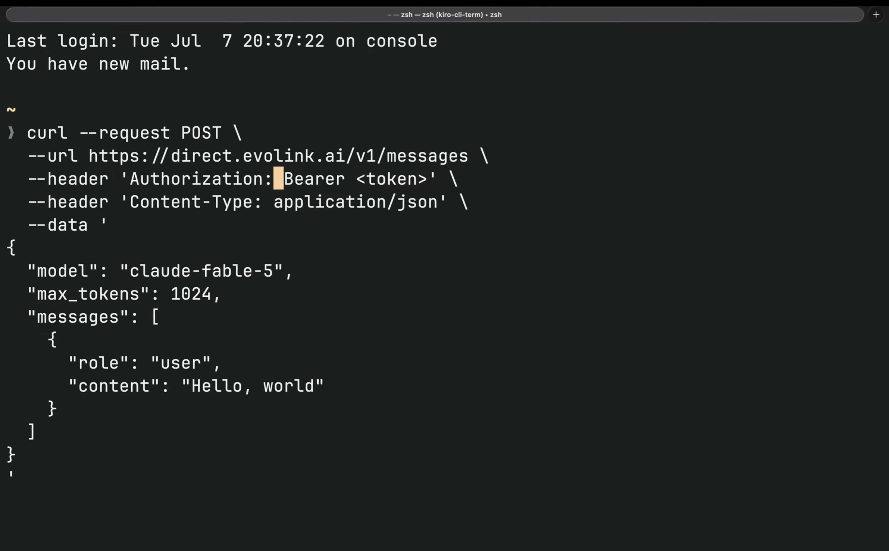
pyautogui.press('Right')
pyautogui.press('Right')
pyautogui.press('Right')
pyautogui.press('Right')
pyautogui.press('Right')
pyautogui.press('Right')
pyautogui.press('Right')
pyautogui.press('Right')
pyautogui.press('Right')
pyautogui.press('Right')
pyautogui.press('Right')
pyautogui.press('Right')
pyautogui.press('Right')
pyautogui.press('Right')
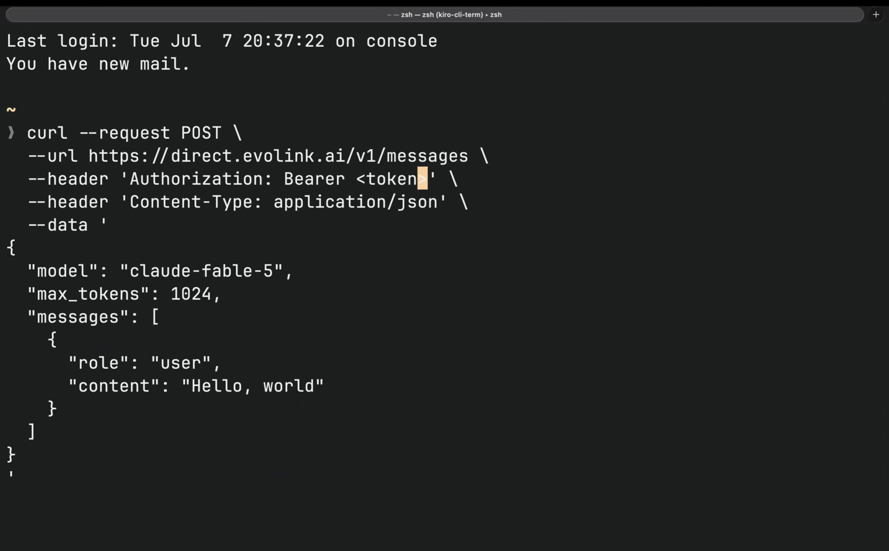
pyautogui.press('Delete')
pyautogui.press('BackSpace')
pyautogui.press('BackSpace')
pyautogui.press('BackSpace')
pyautogui.press('BackSpace')
pyautogui.press('BackSpace')
pyautogui.press('BackSpace')
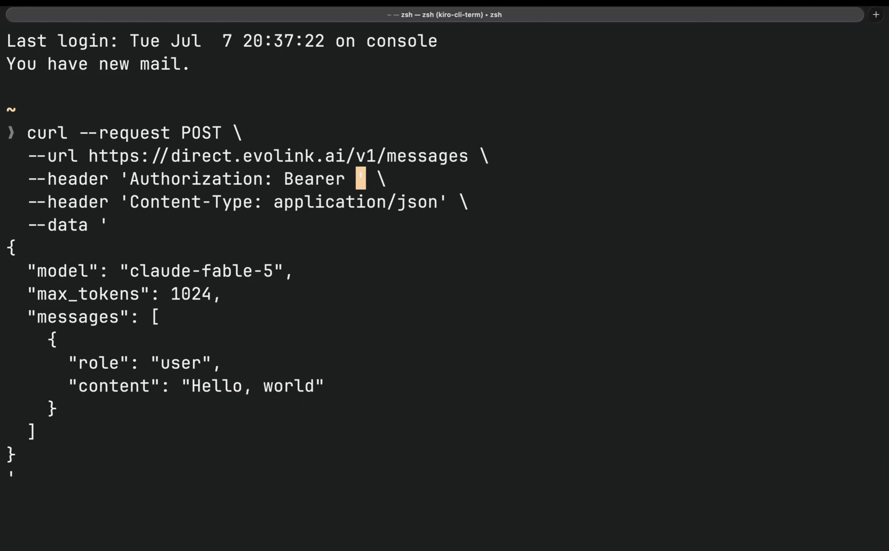
# Switch to Chrome and open the API Keys page of the EvoLink dashboard
pyautogui.press('super+Tab')
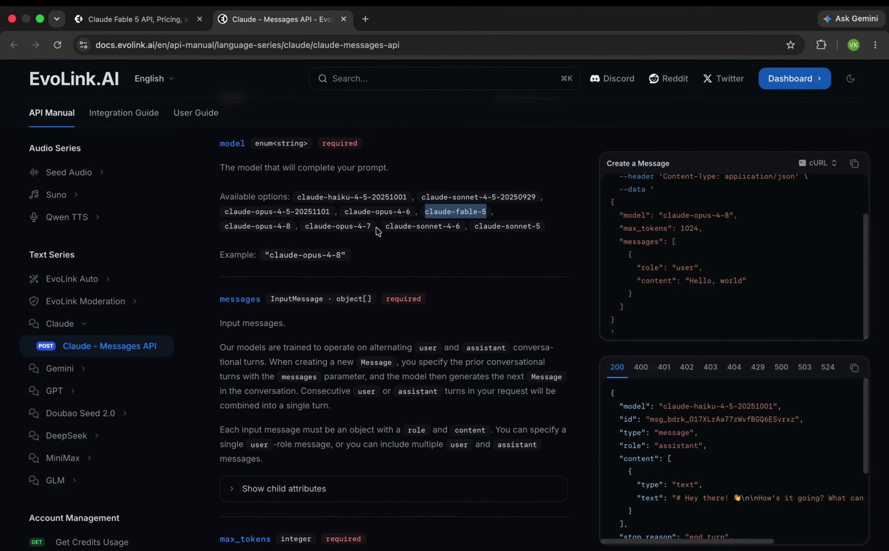
pyautogui.click(794, 84)
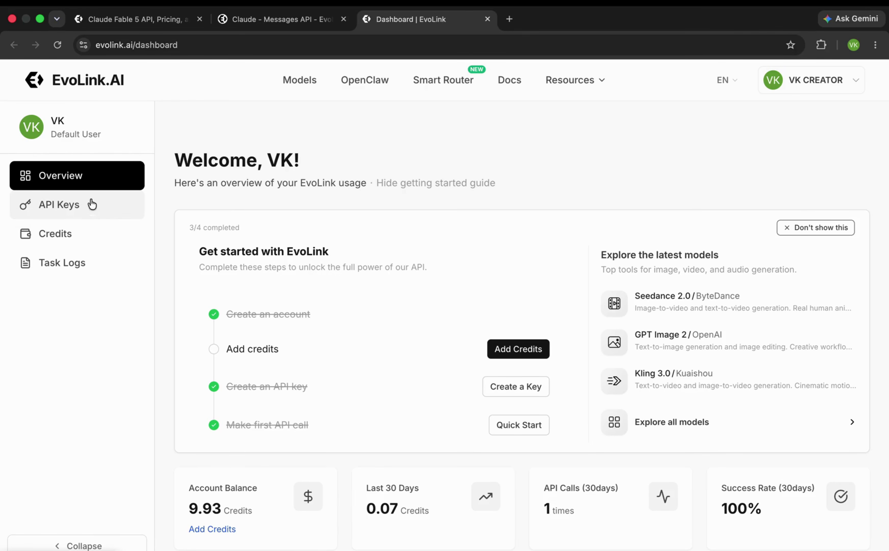
pyautogui.click(91, 212)
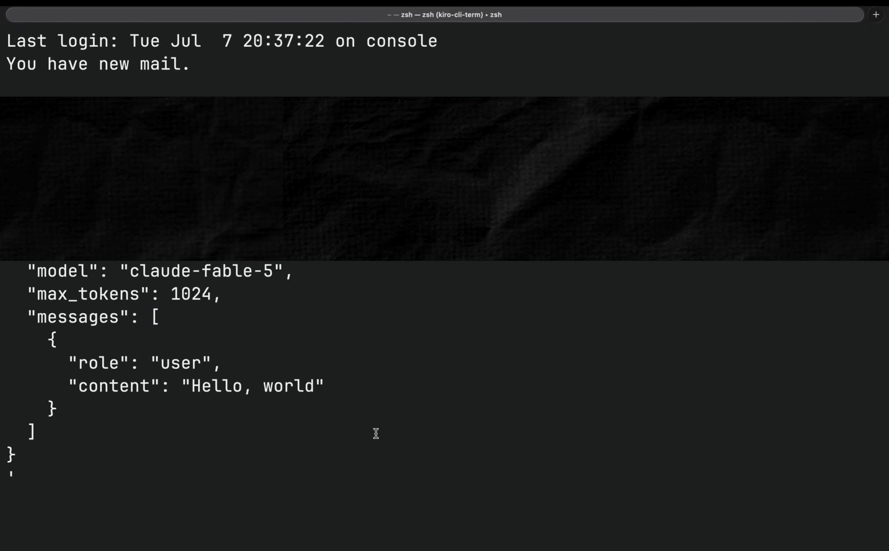
# Send the completed cURL request from the Terminal and highlight the returned JSON response
pyautogui.scroll(1, 376, 434)
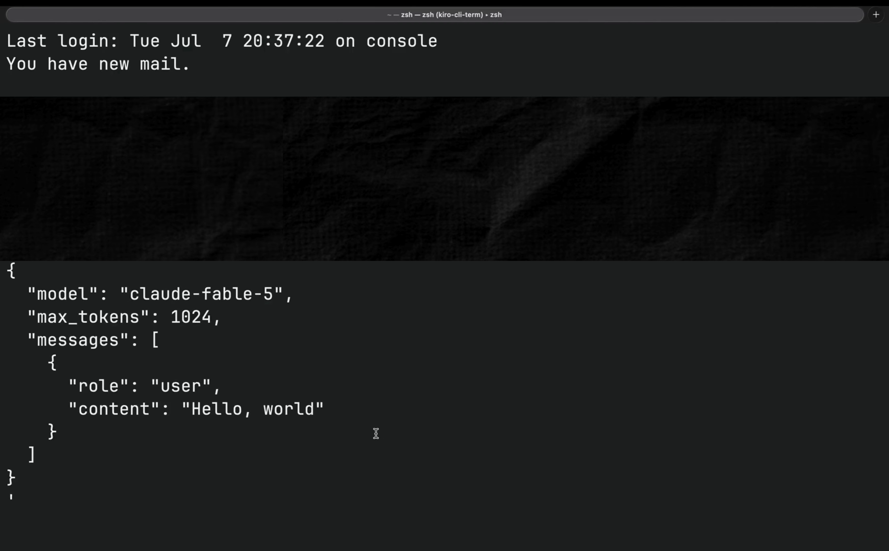
pyautogui.press('Return')
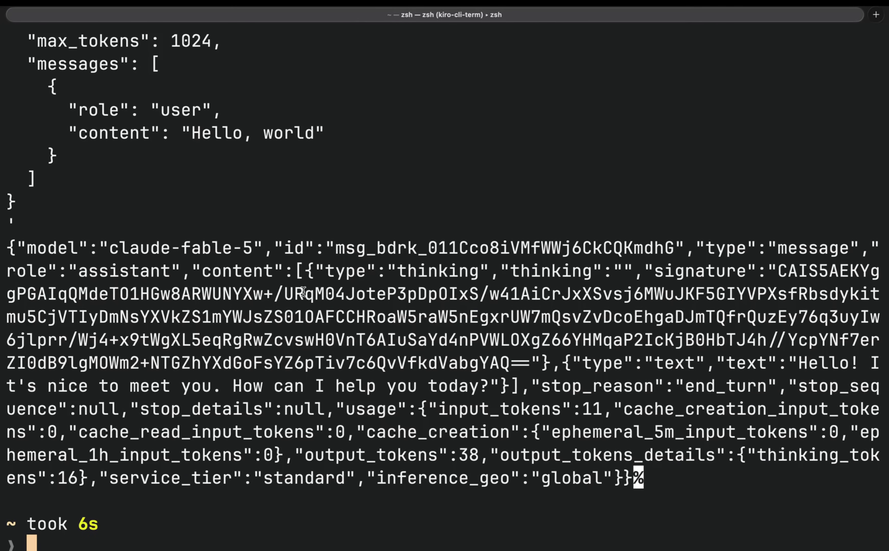
pyautogui.moveTo(8, 241); pyautogui.dragTo(512, 505)
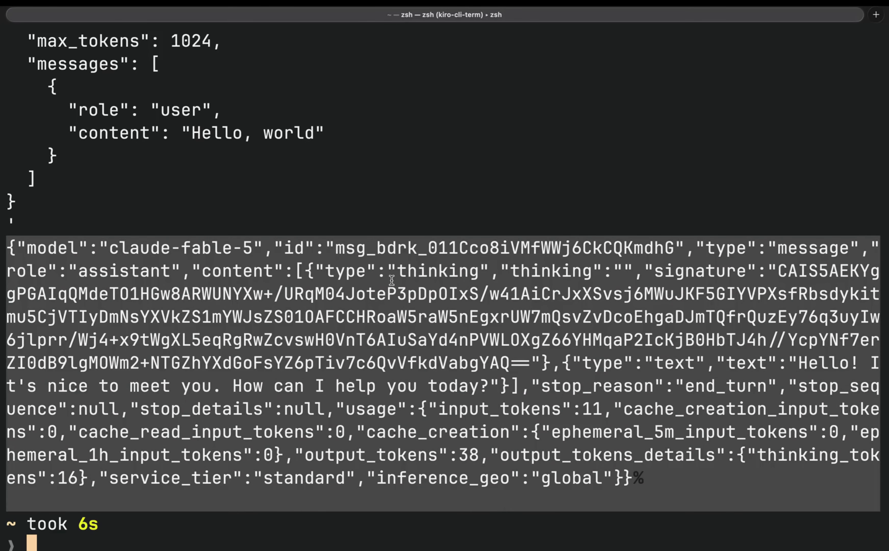
pyautogui.click(402, 253)
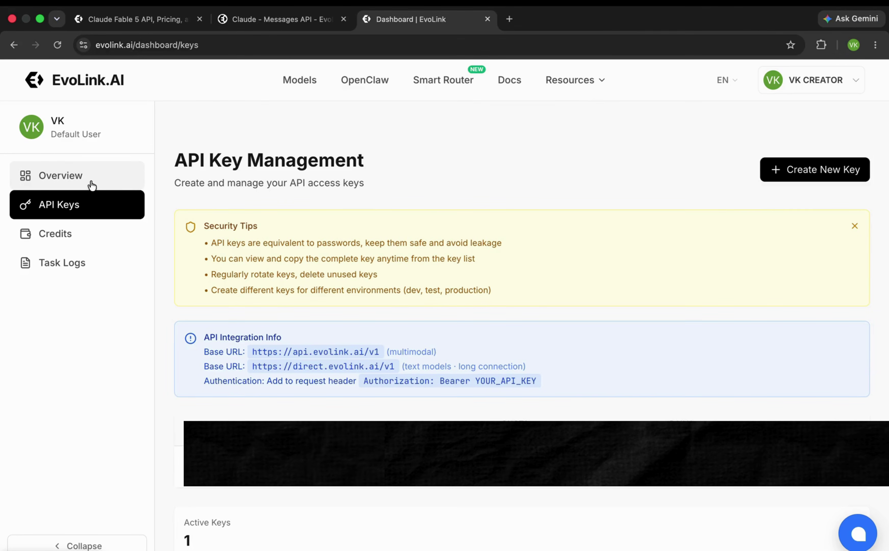
# Switch to Chrome and examine the account balance, API calls and daily consumption trend on the EvoLink dashboard overview
pyautogui.click(286, 19)
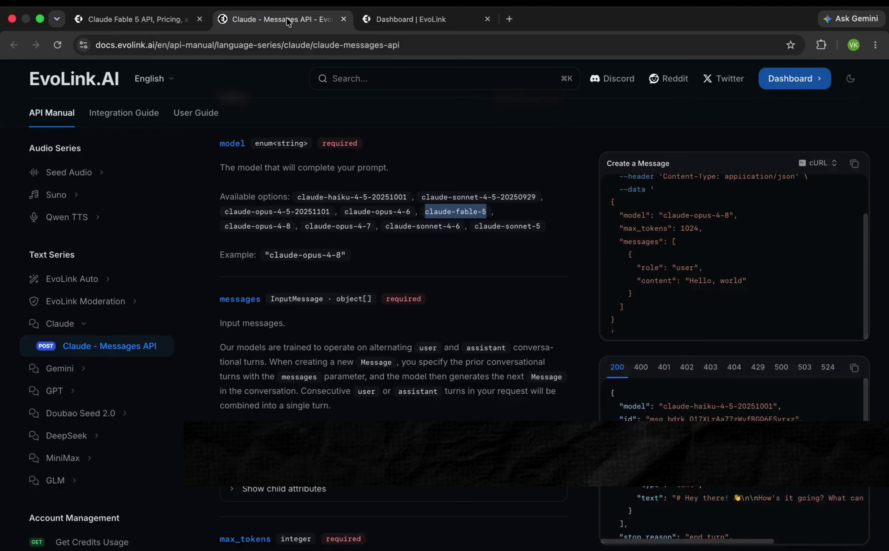
pyautogui.click(161, 19)
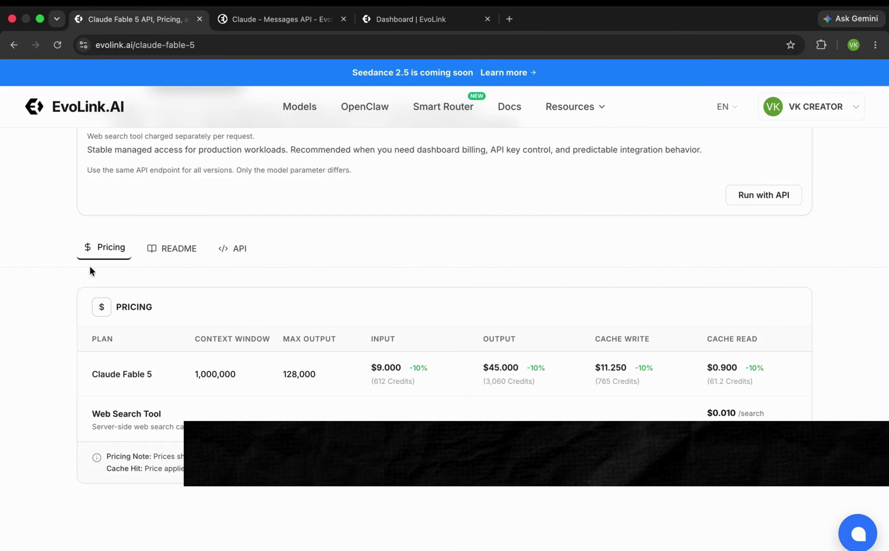
pyautogui.scroll(3, 92, 271)
pyautogui.click(410, 19)
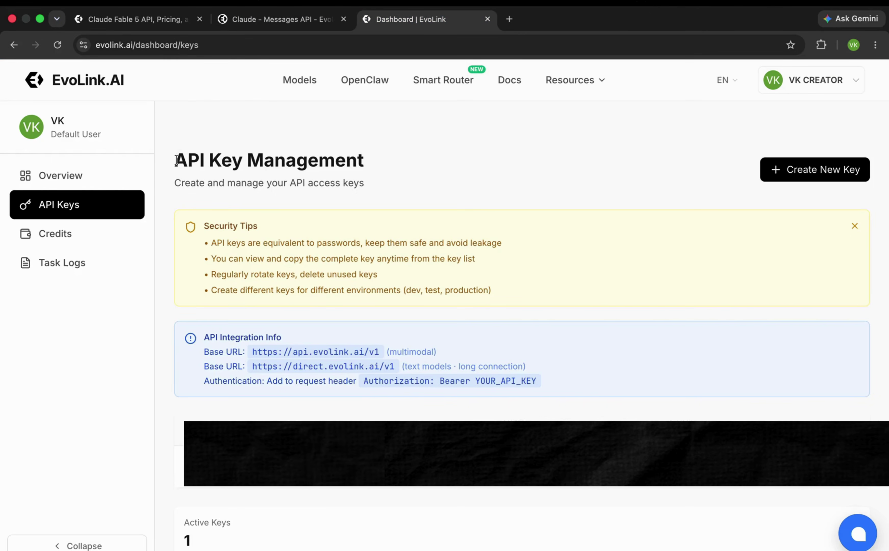
pyautogui.click(114, 176)
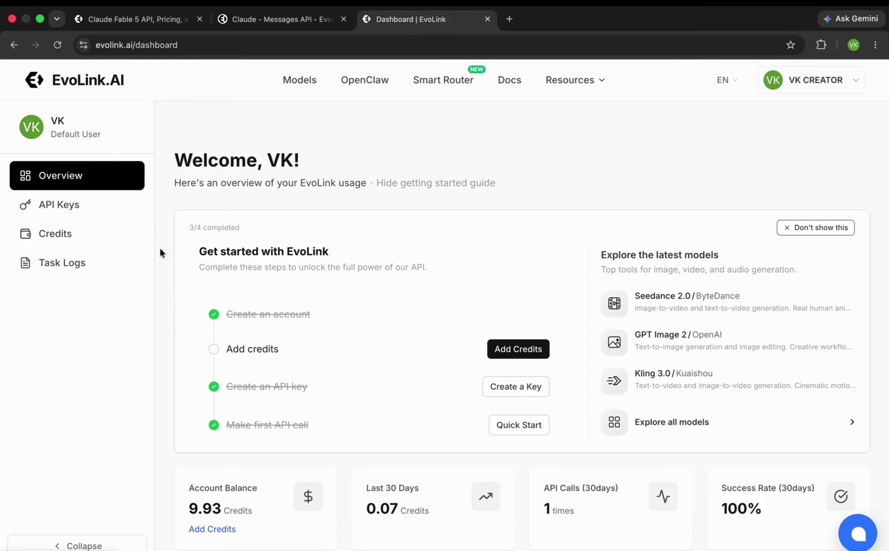
pyautogui.scroll(-5, 215, 288)
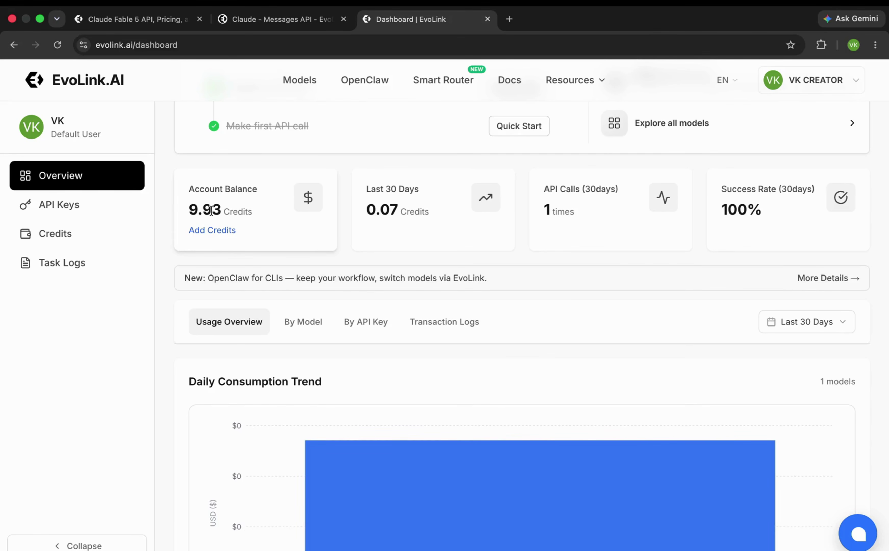
pyautogui.scroll(3, 255, 220)
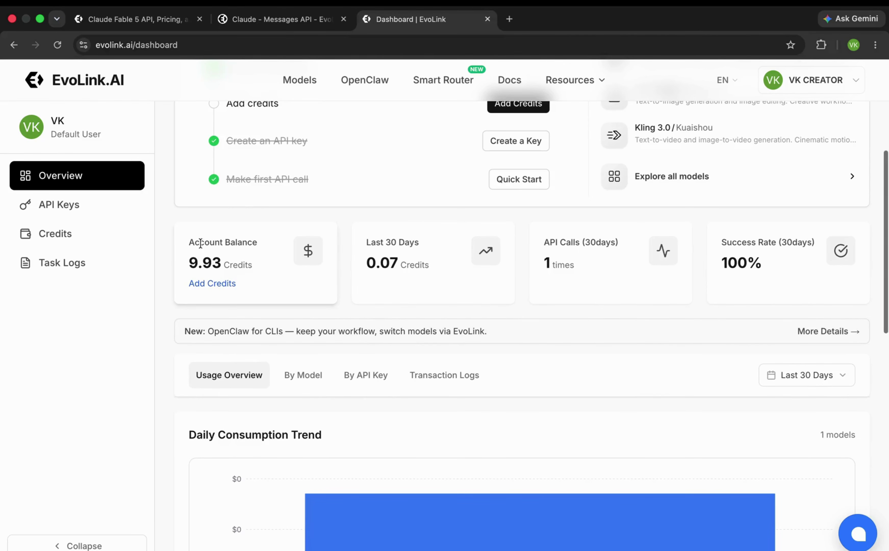
pyautogui.scroll(-8, 215, 290)
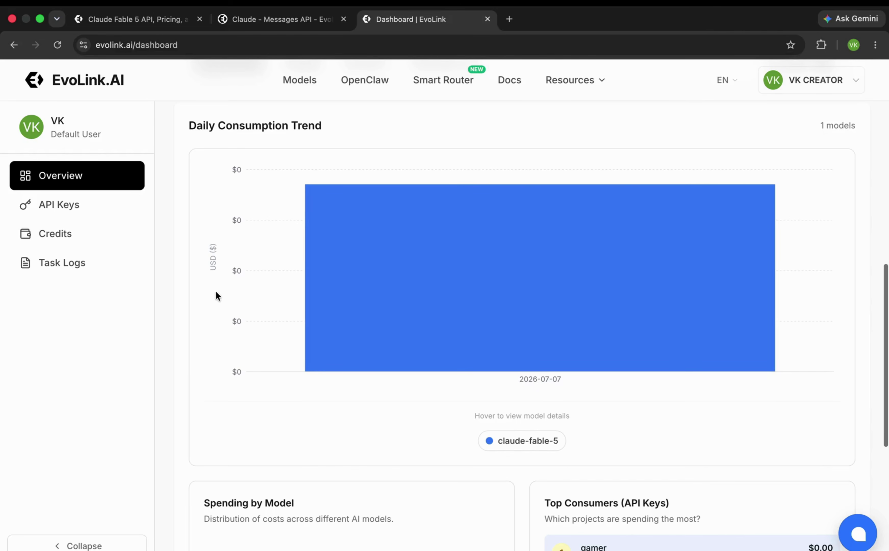
pyautogui.scroll(-8, 215, 291)
pyautogui.scroll(10, 324, 327)
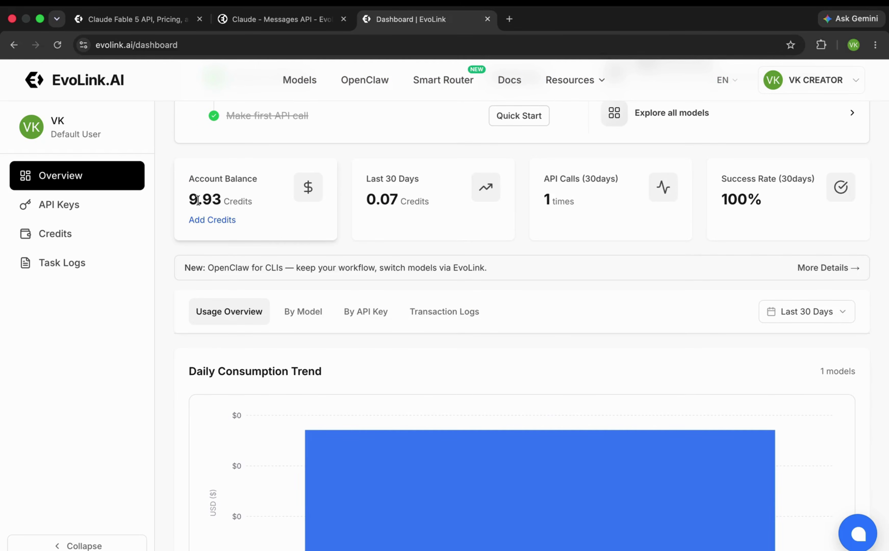
pyautogui.moveTo(189, 200); pyautogui.dragTo(229, 198)
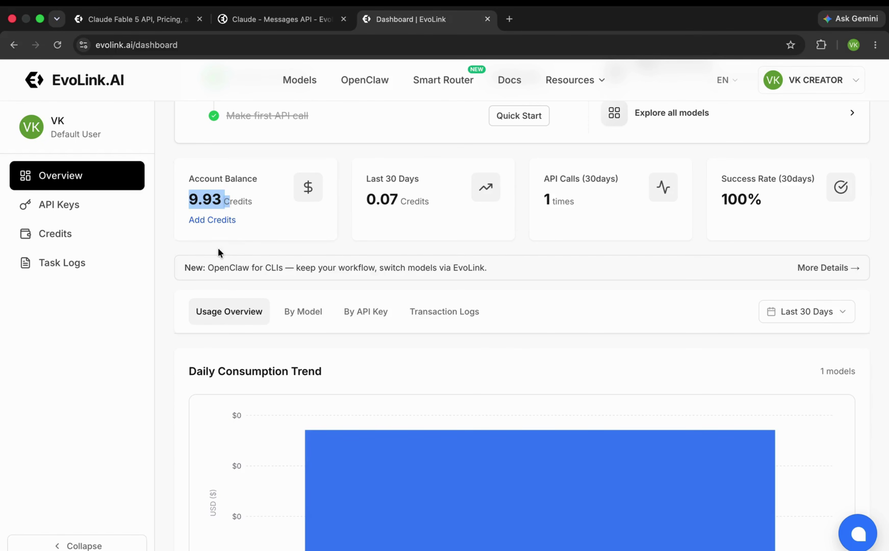
pyautogui.scroll(4, 218, 247)
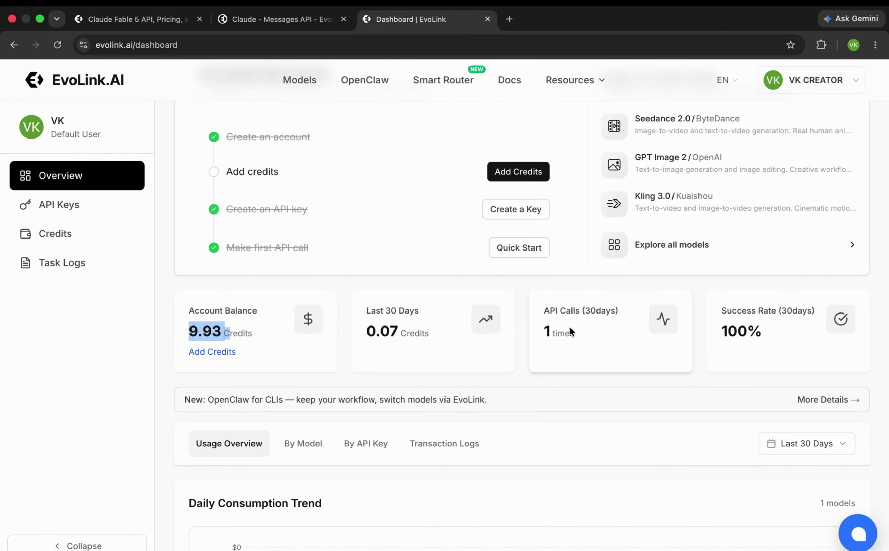
pyautogui.scroll(2, 555, 350)
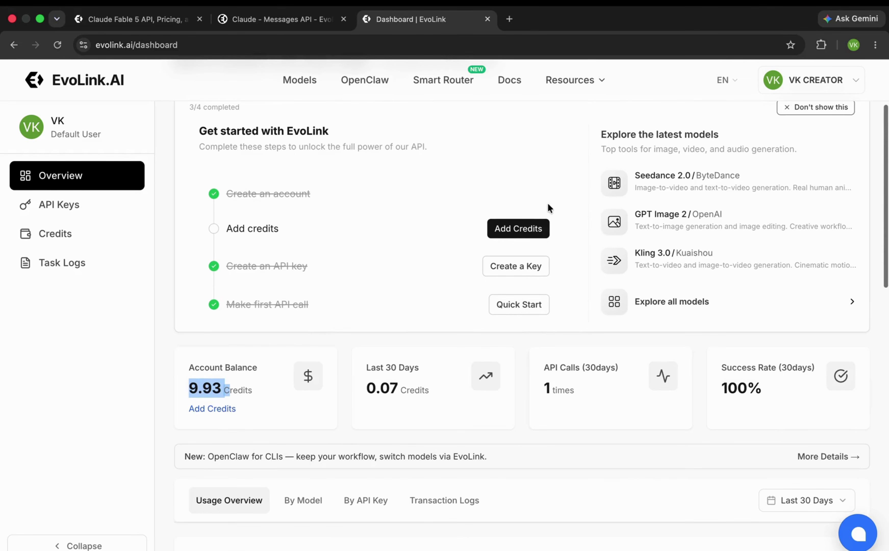
# Open the AI Models Catalog from the Claude Fable 5 page and browse the available models
pyautogui.click(269, 21)
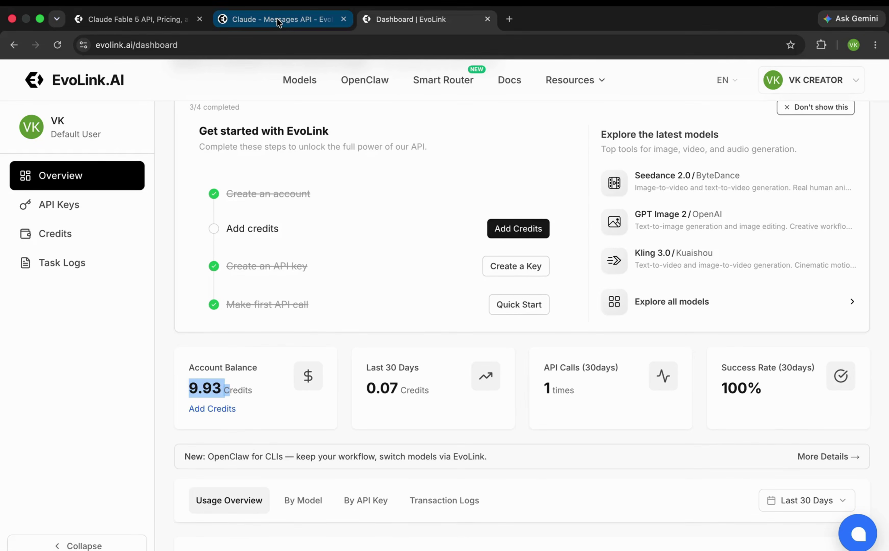
pyautogui.click(158, 20)
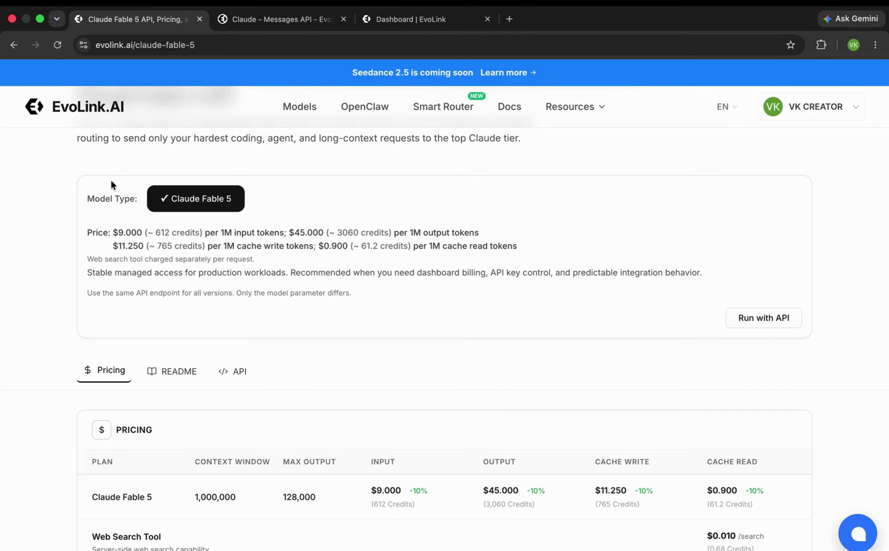
pyautogui.click(312, 109)
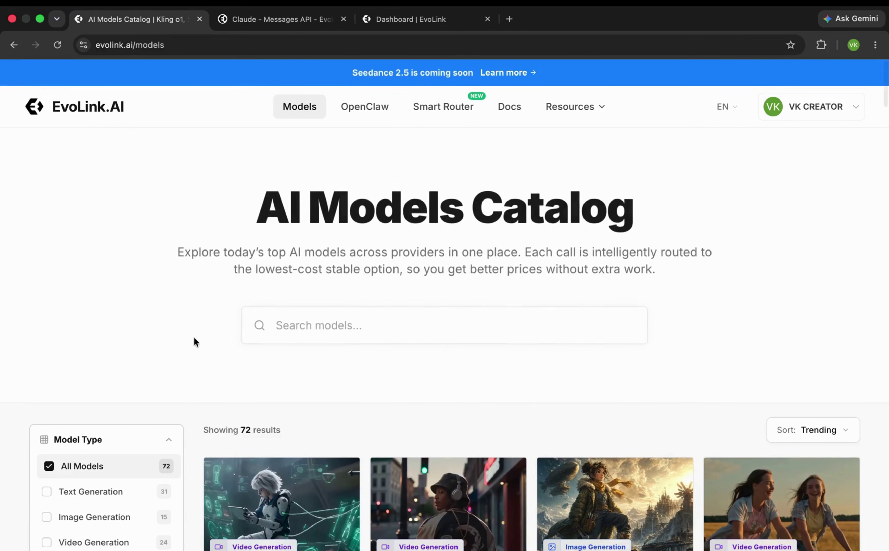
pyautogui.scroll(-8, 194, 336)
pyautogui.scroll(-7, 284, 254)
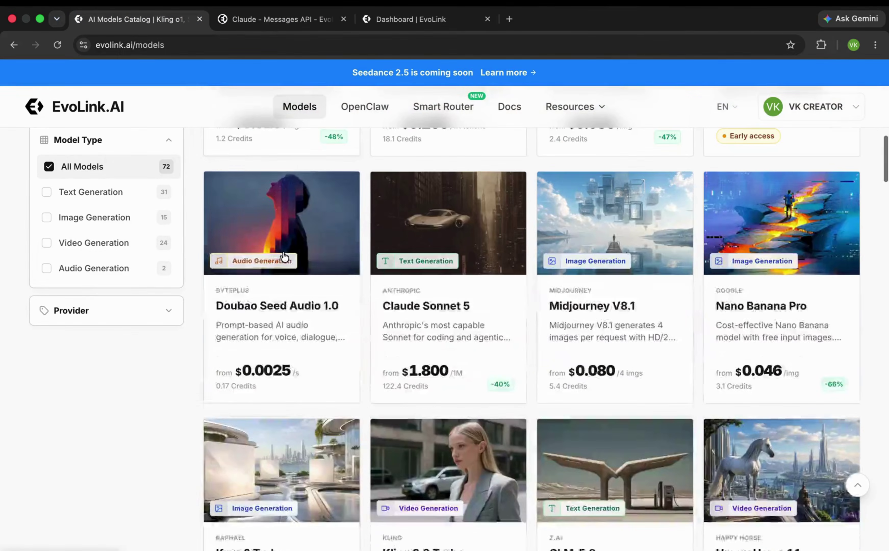
pyautogui.scroll(-5, 284, 255)
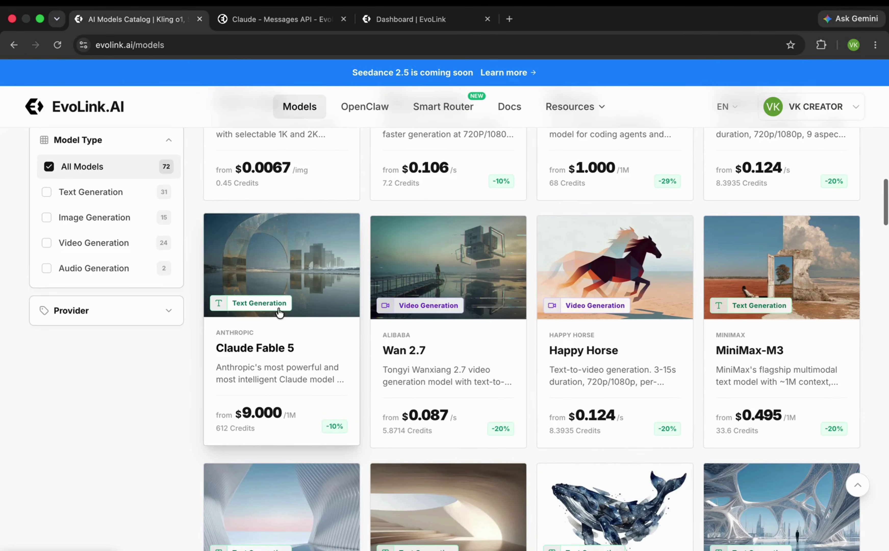
pyautogui.scroll(5, 279, 312)
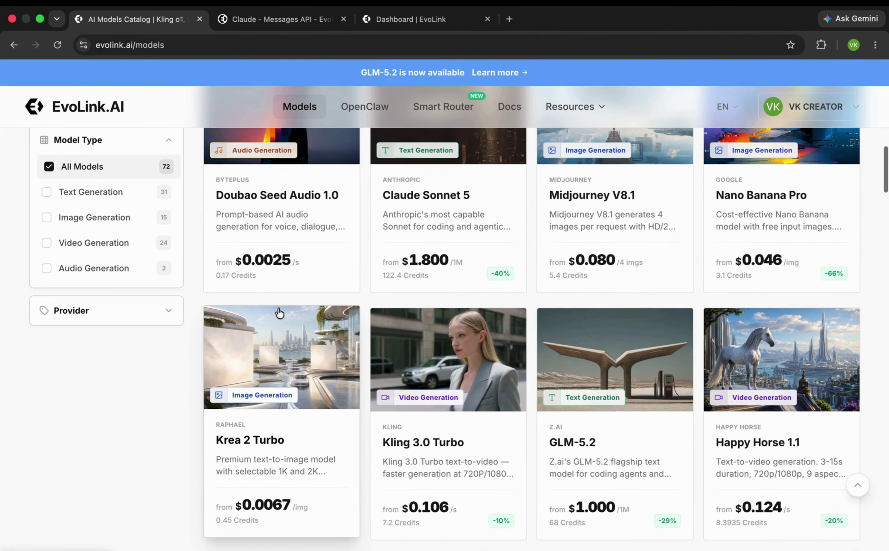
pyautogui.scroll(8, 409, 215)
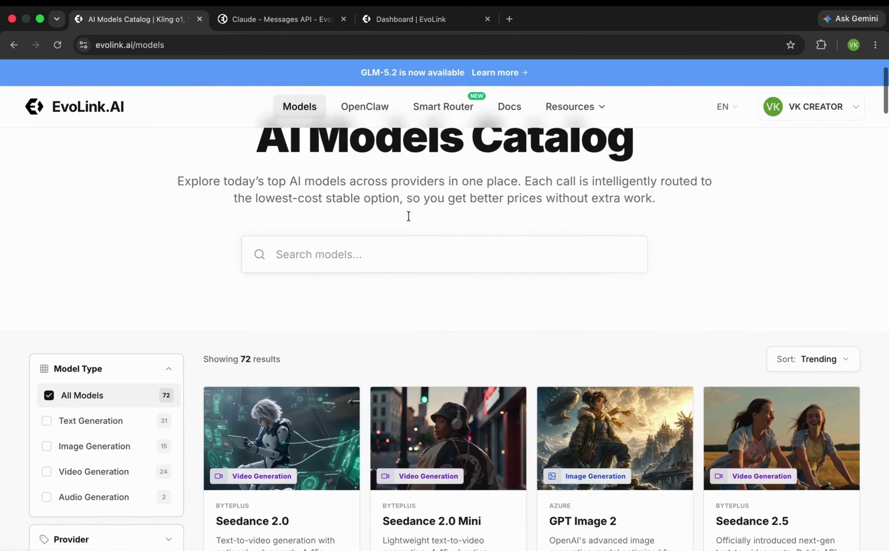
# Search the models catalog for claude and look through the matching models and their prices
pyautogui.click(351, 287)
pyautogui.write('calude')
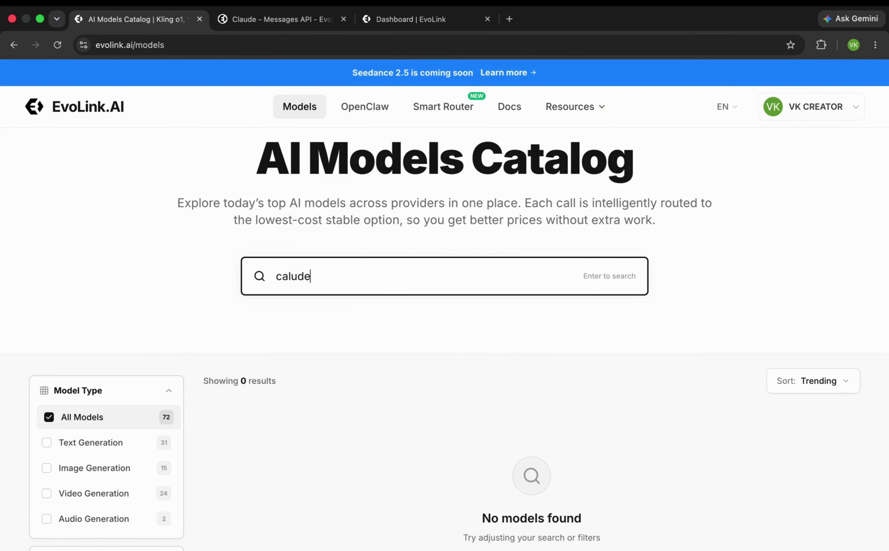
pyautogui.press('BackSpace')
pyautogui.press('BackSpace')
pyautogui.press('BackSpace')
pyautogui.write('la')
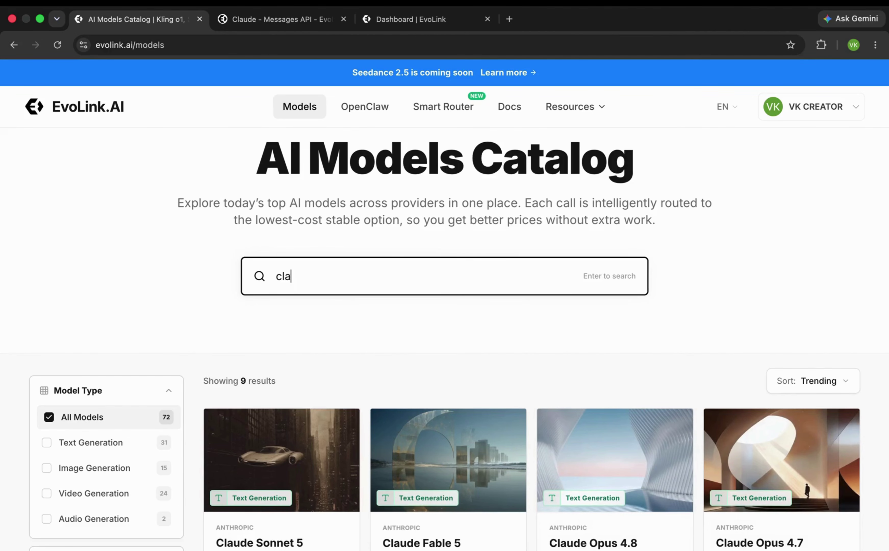
pyautogui.write('ude')
pyautogui.scroll(-7, 353, 291)
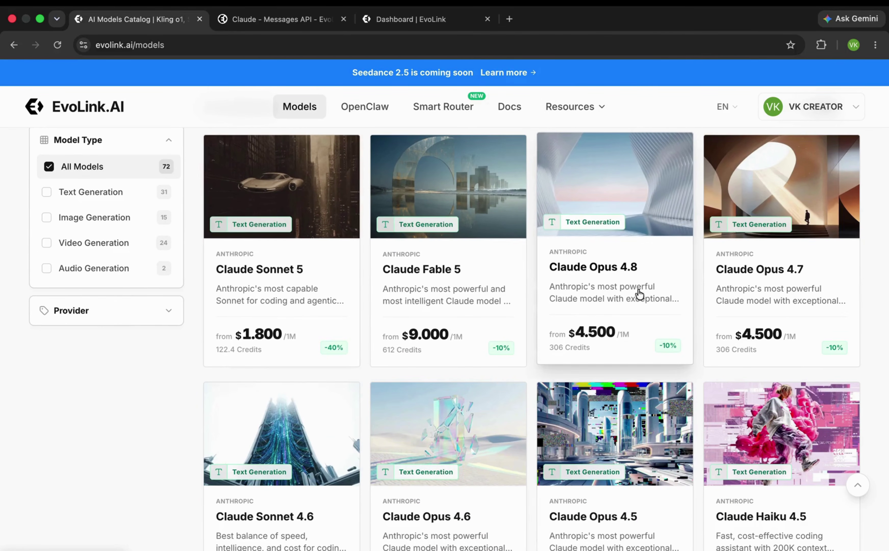
pyautogui.scroll(-5, 611, 285)
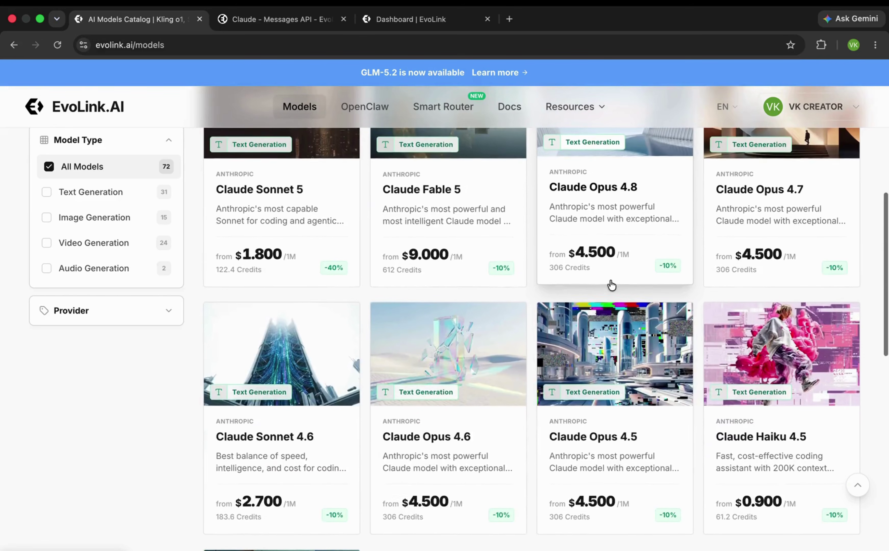
pyautogui.scroll(10, 502, 414)
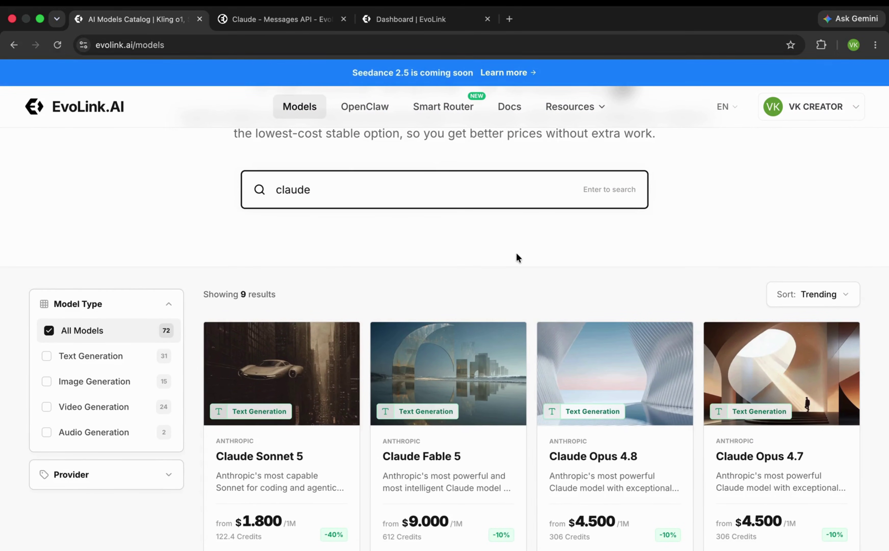
pyautogui.click(516, 254)
pyautogui.scroll(4, 517, 254)
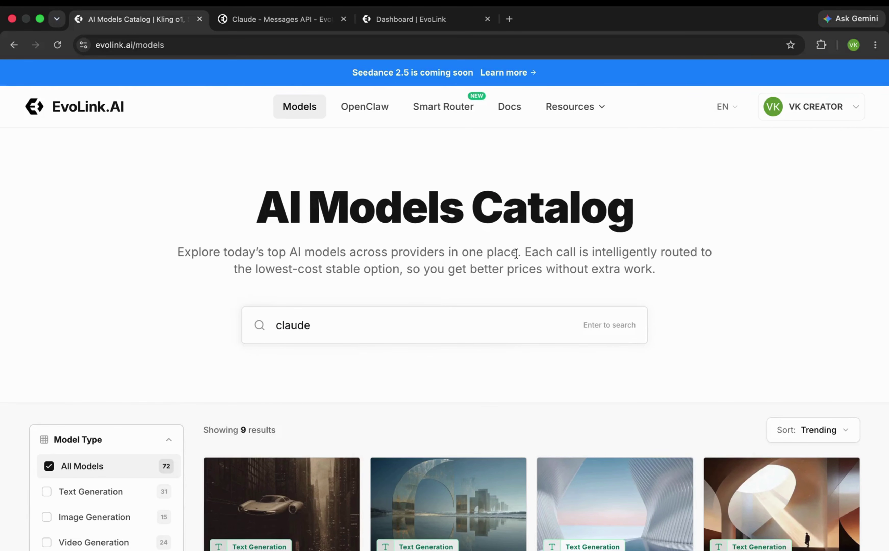